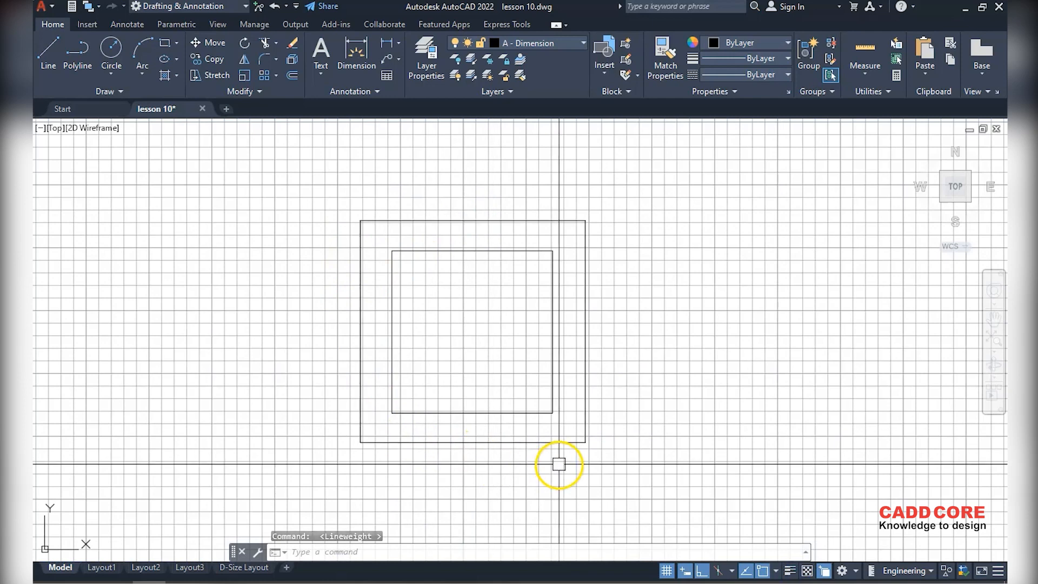
Turn on lineweight display for the two nested squares and briefly switch transparency display on and off
click(790, 570)
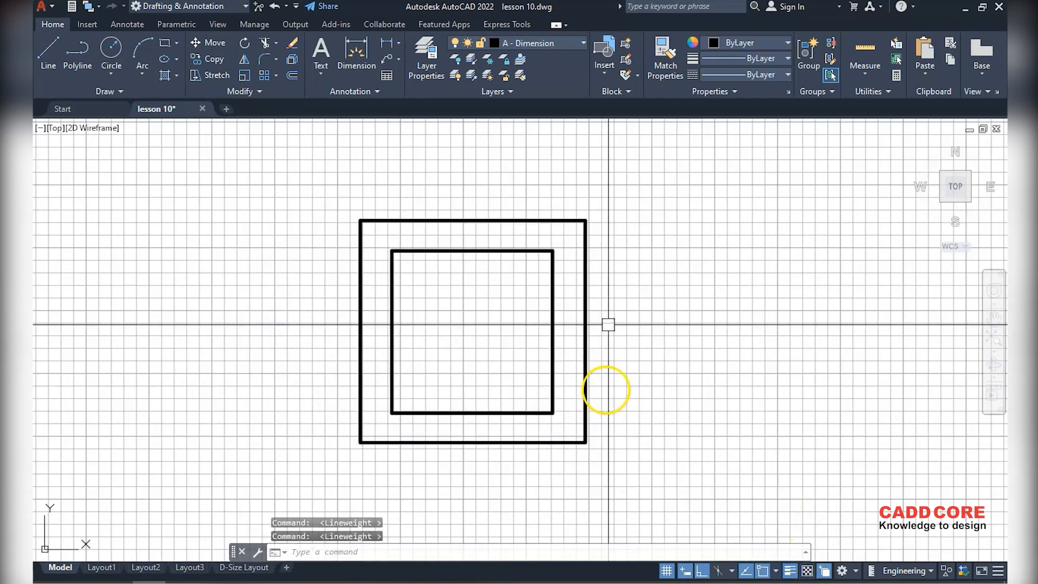
click(807, 571)
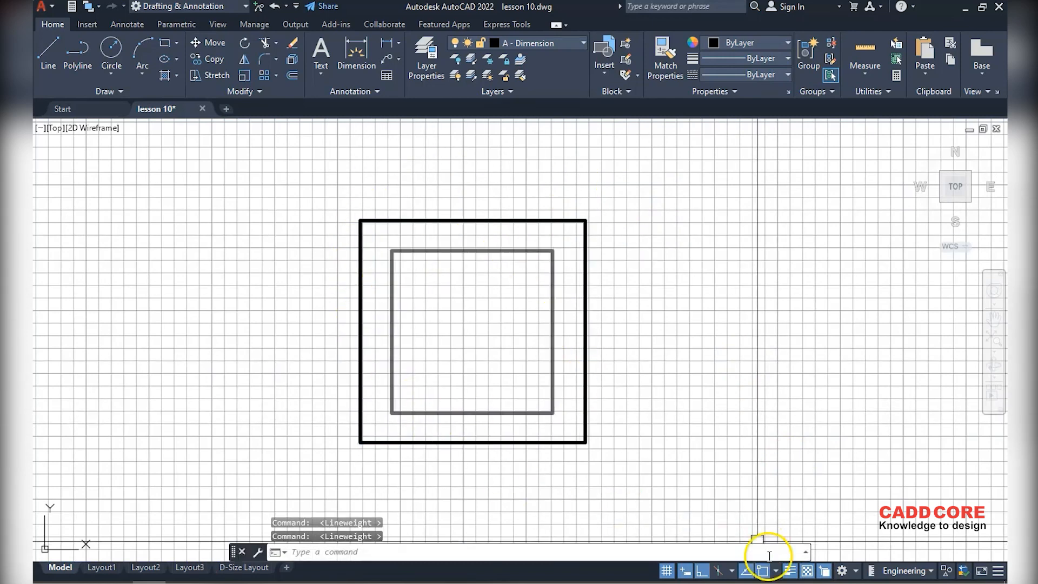
click(807, 574)
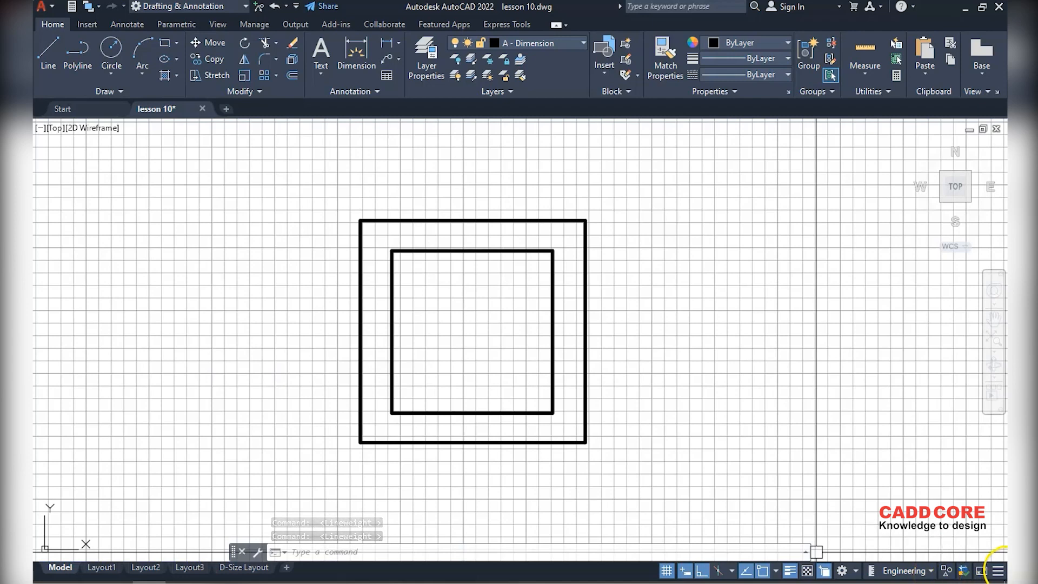
Remove the Units control from the status bar through its customization options and add it back
click(999, 571)
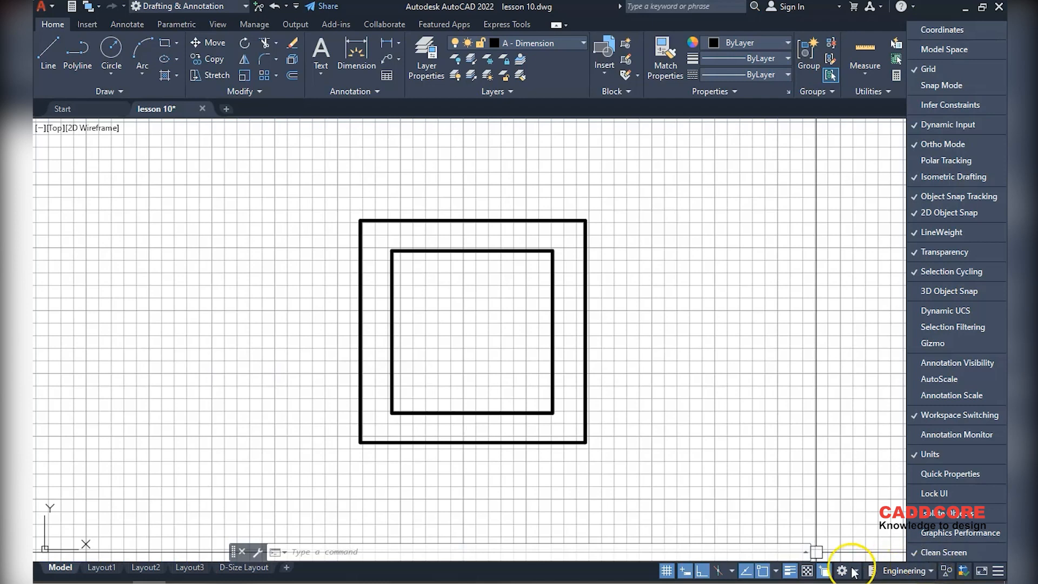
click(929, 453)
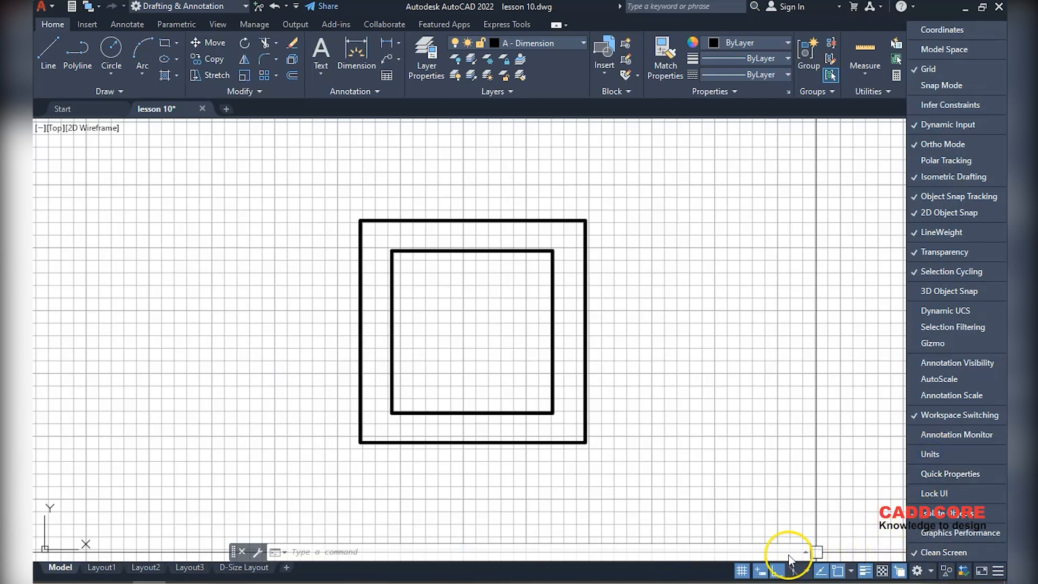
click(943, 456)
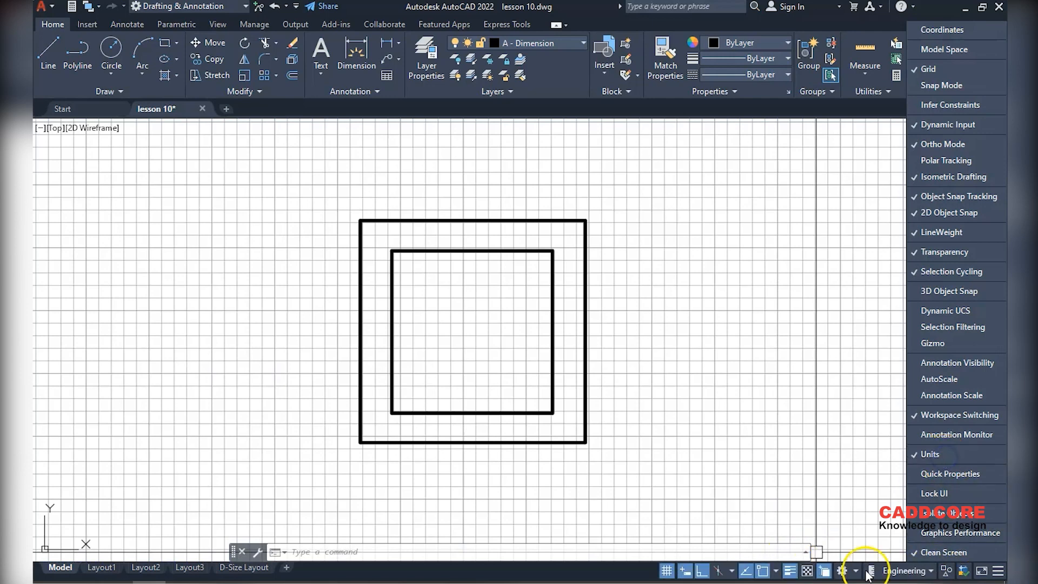
click(787, 410)
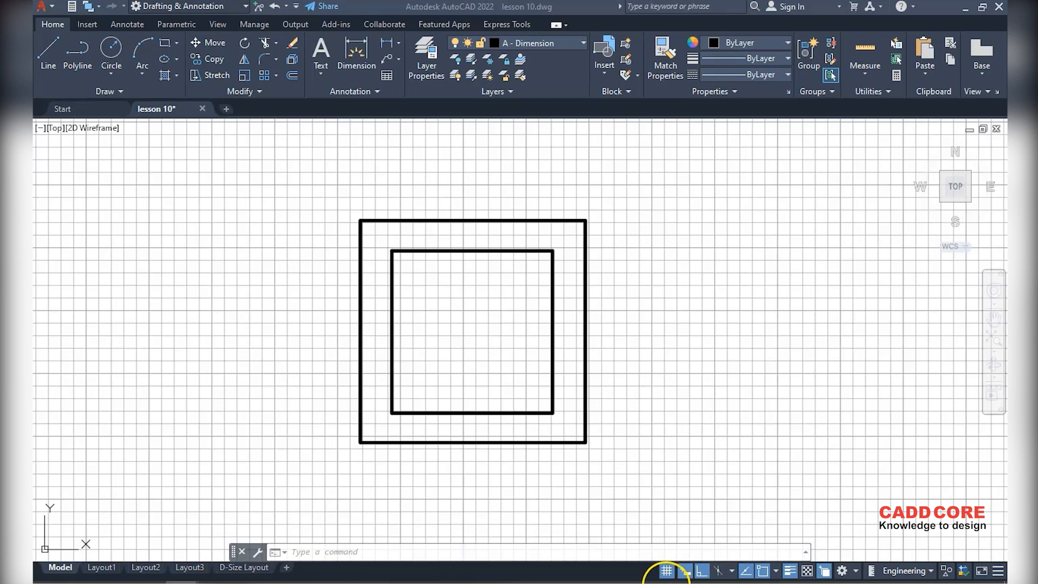
Switch the drawing grid off and back on
click(667, 570)
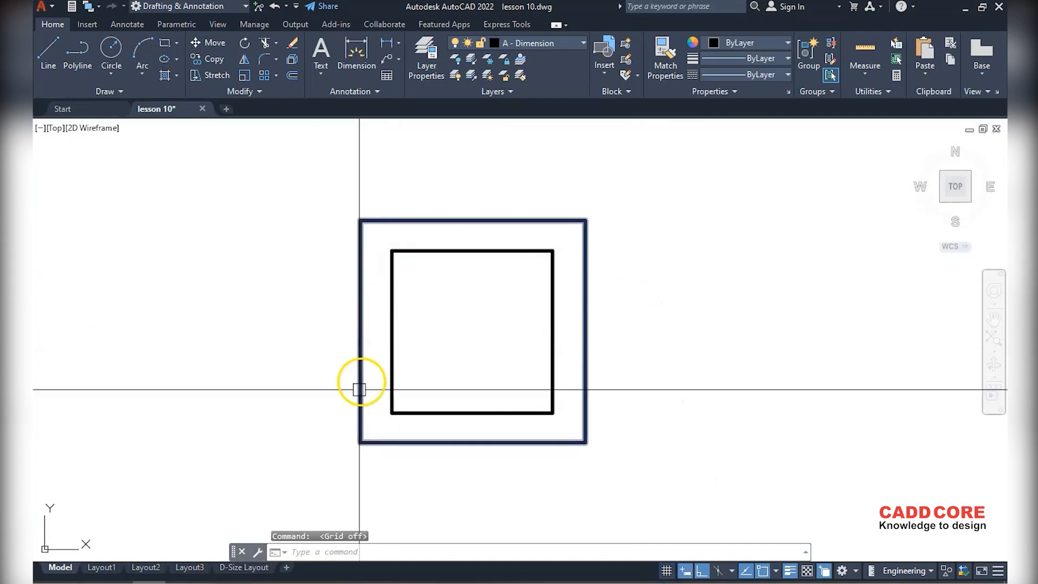
click(668, 571)
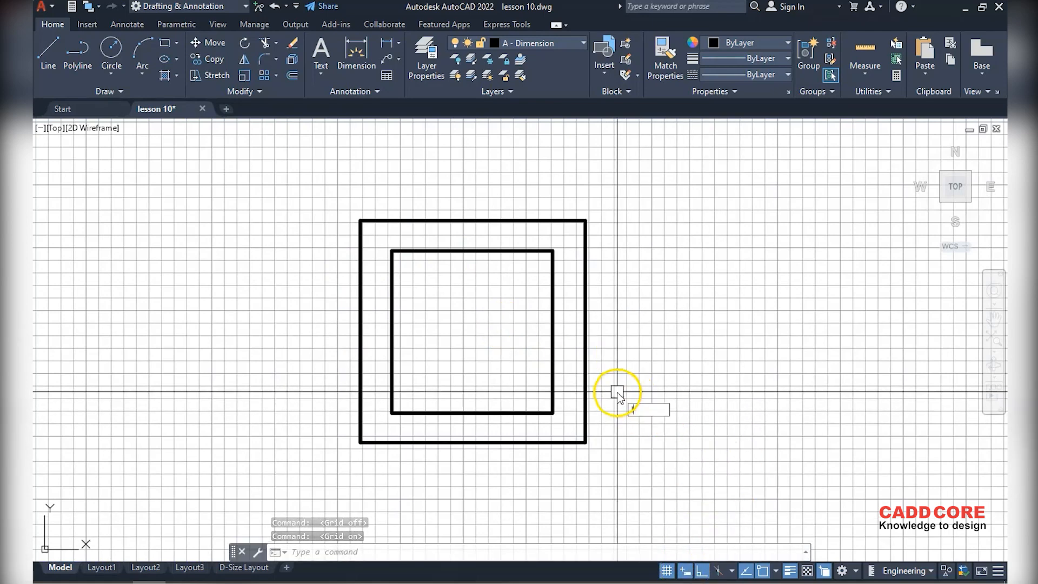
Draw a 50' horizontal line in the empty area to the right of the nested squares
text(l)
key(Return)
middle_drag(484, 404, 346, 437)
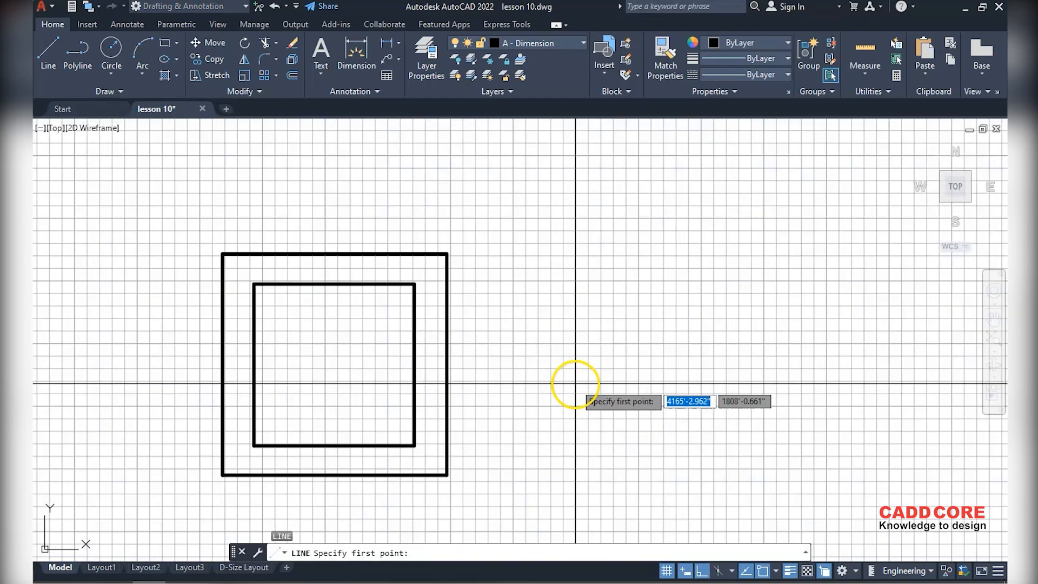
click(502, 404)
scroll(551, 412, up, 2)
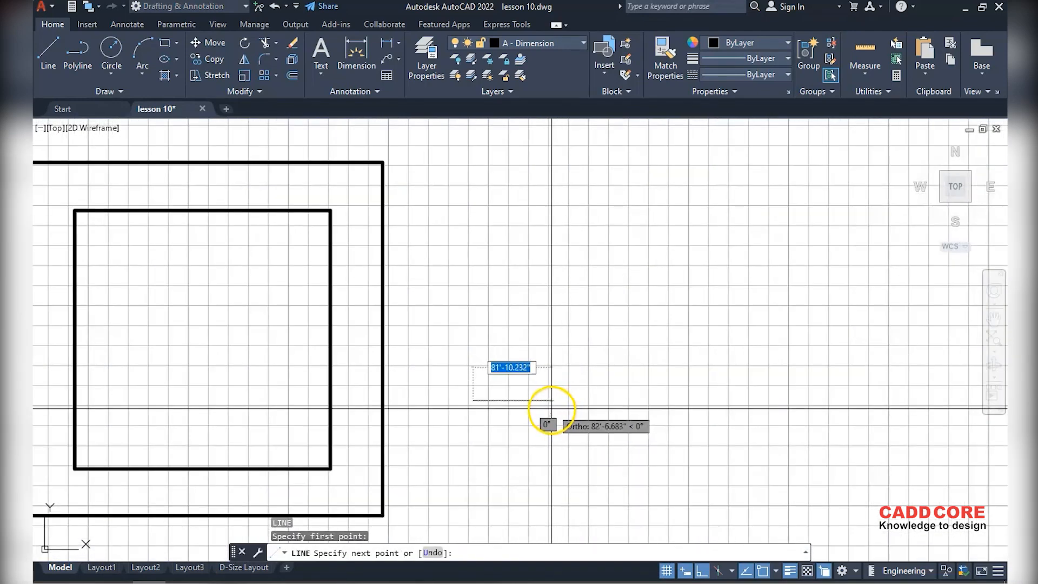
scroll(551, 409, up, 2)
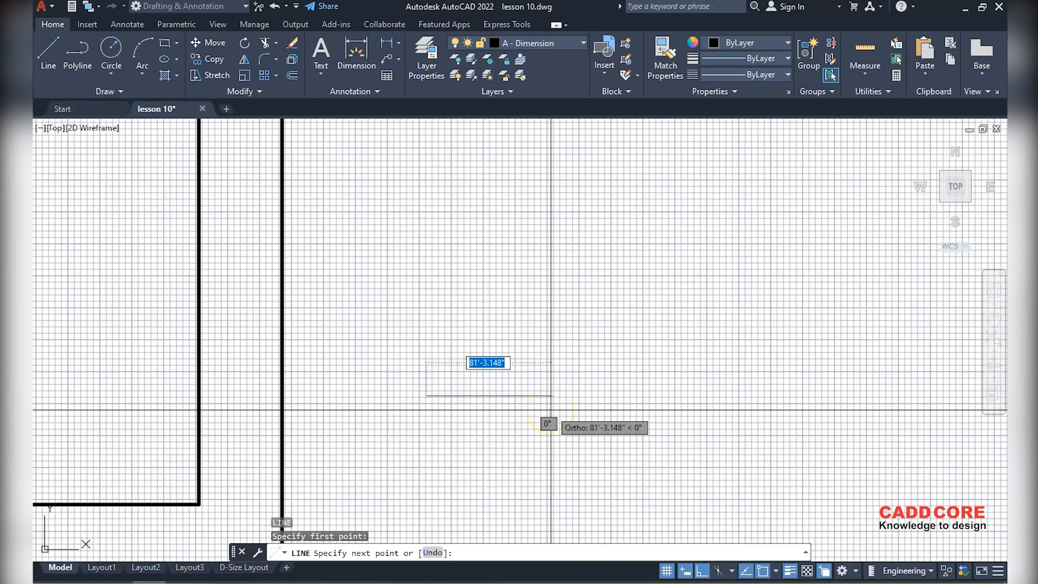
text(50)
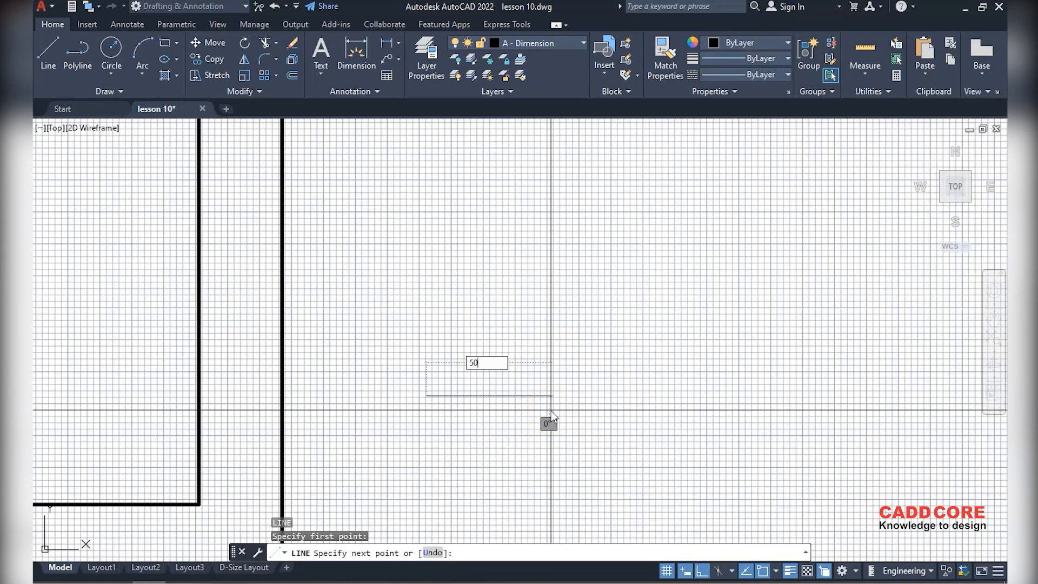
key(Return)
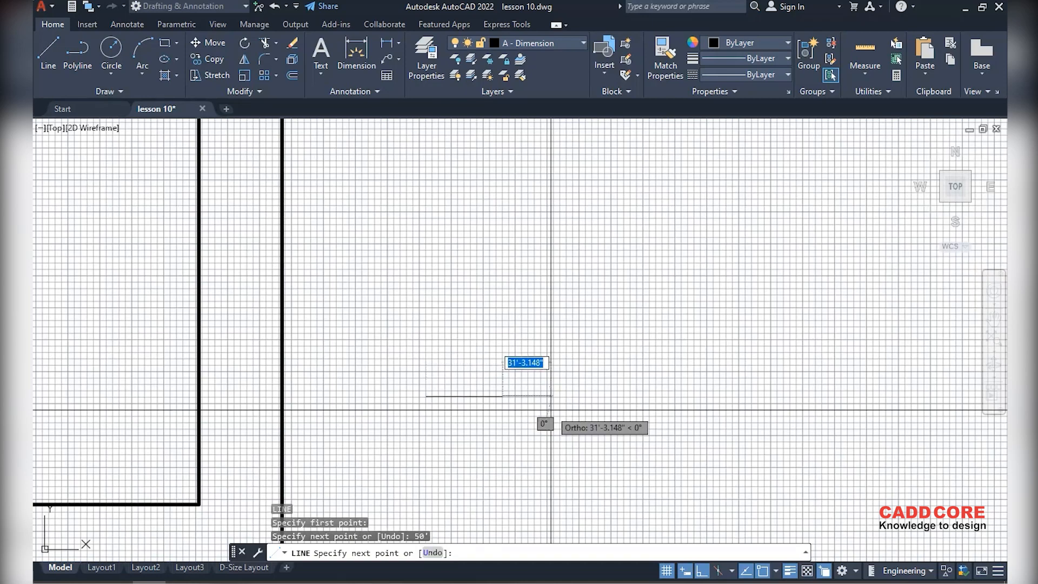
key(Escape)
scroll(448, 413, up, 6)
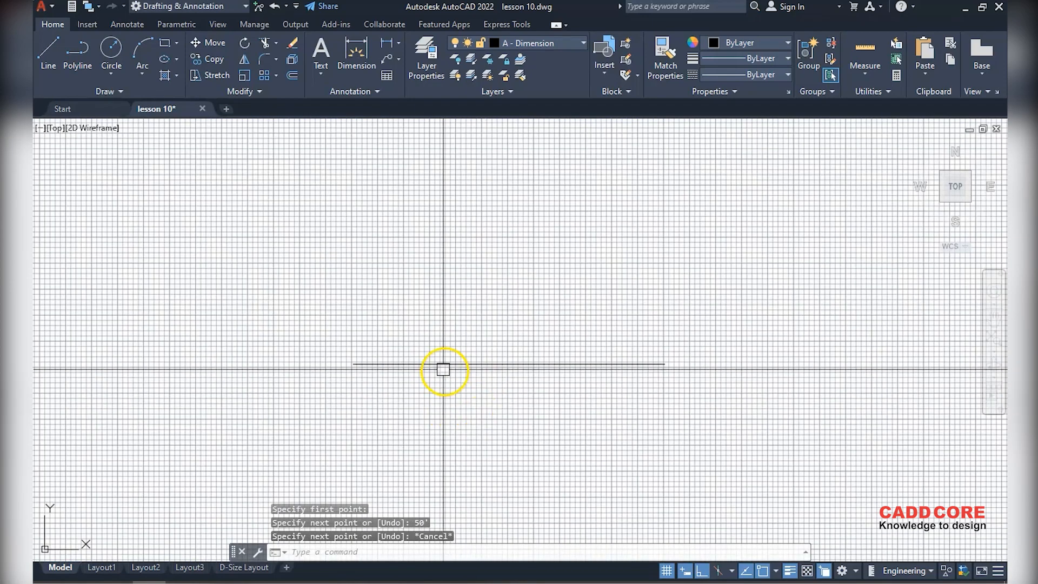
click(604, 369)
click(574, 303)
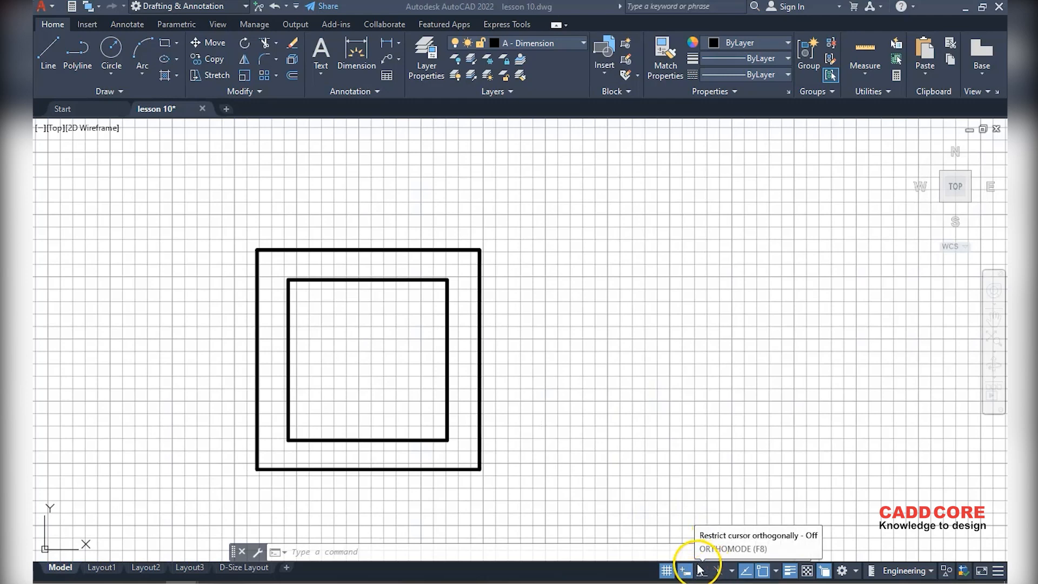
Draw a closed L-shaped outline to the right of the nested squares, turning on Ortho mode to keep its segments straight
text(l)
key(Return)
click(562, 388)
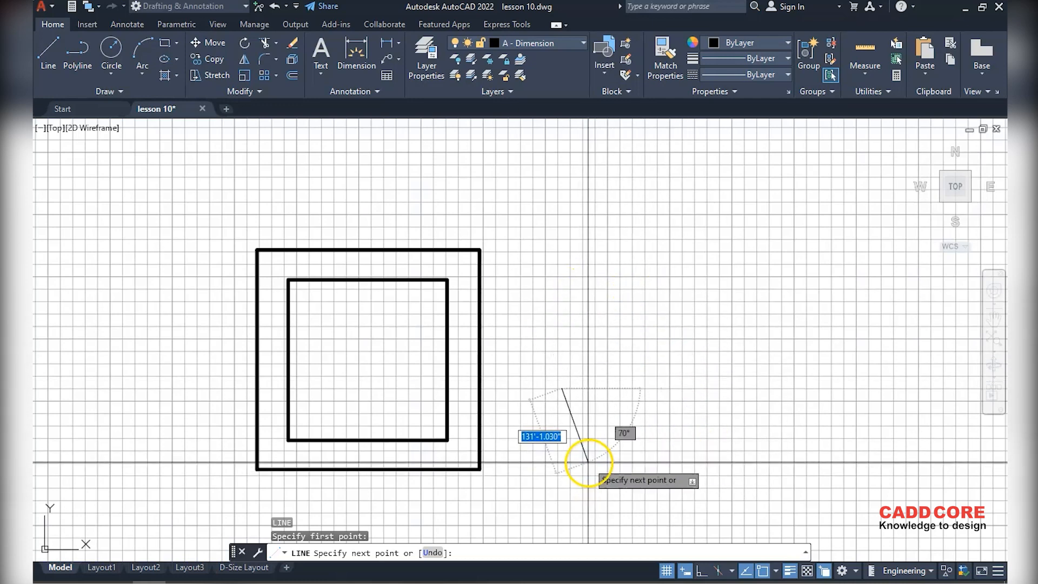
click(702, 573)
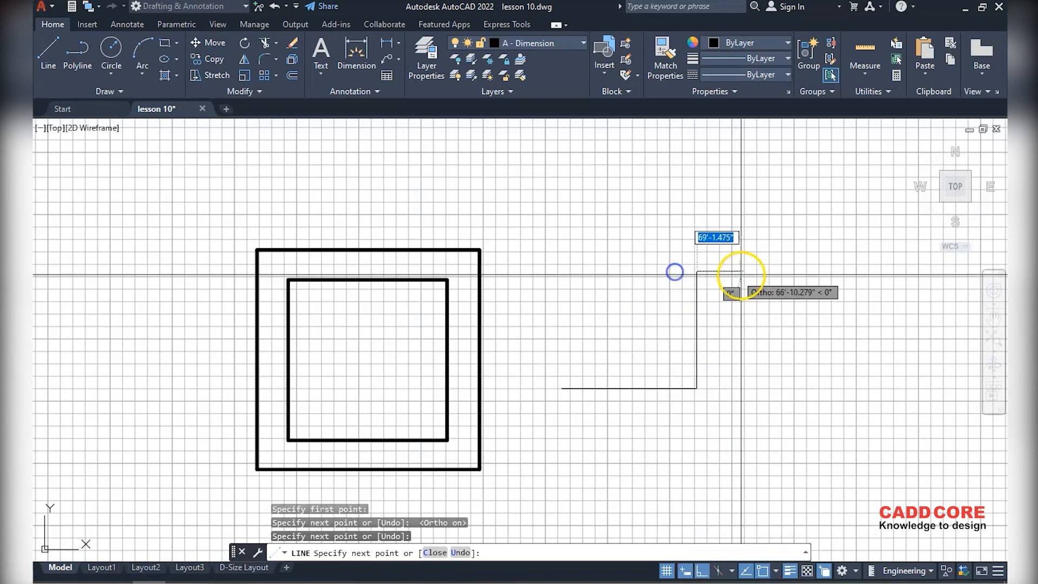
click(697, 271)
click(749, 272)
click(750, 470)
click(518, 469)
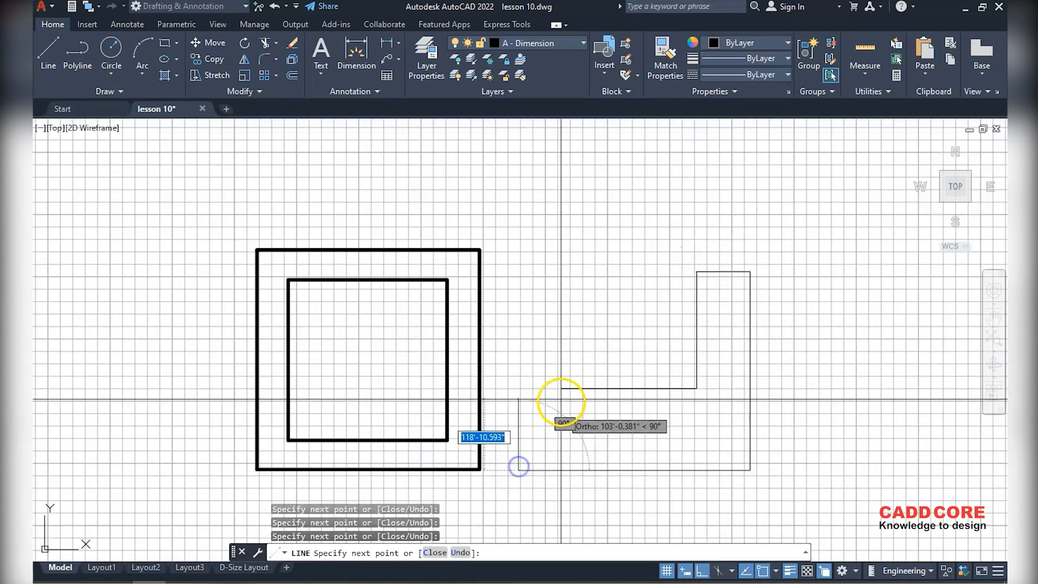
click(518, 389)
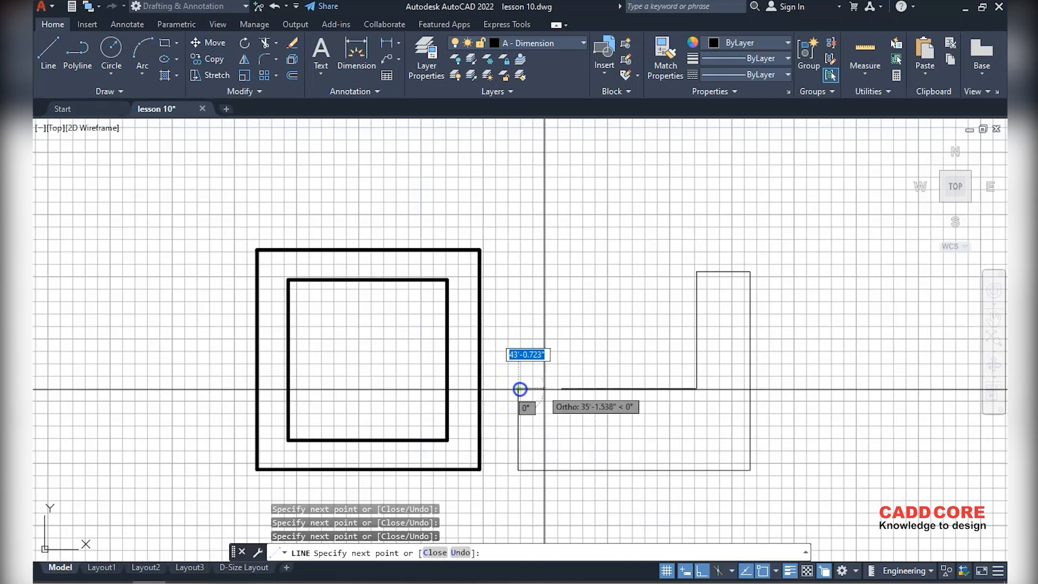
click(561, 388)
key(Escape)
scroll(576, 435, down, 4)
scroll(679, 433, up, 2)
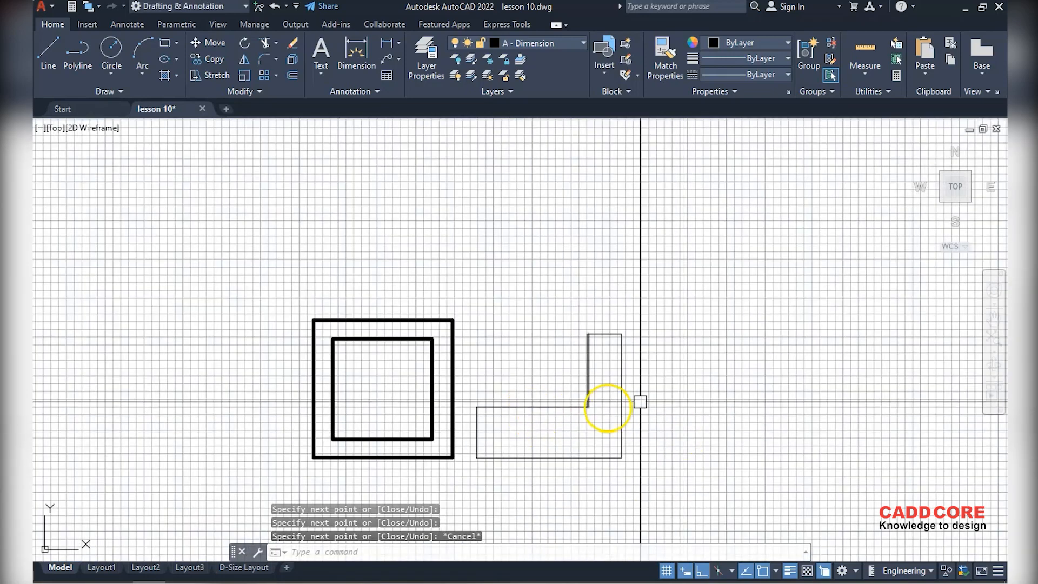
Switch on isometric drafting with the left isoplane and return to the orthographic grid
click(718, 571)
scroll(540, 370, down, 3)
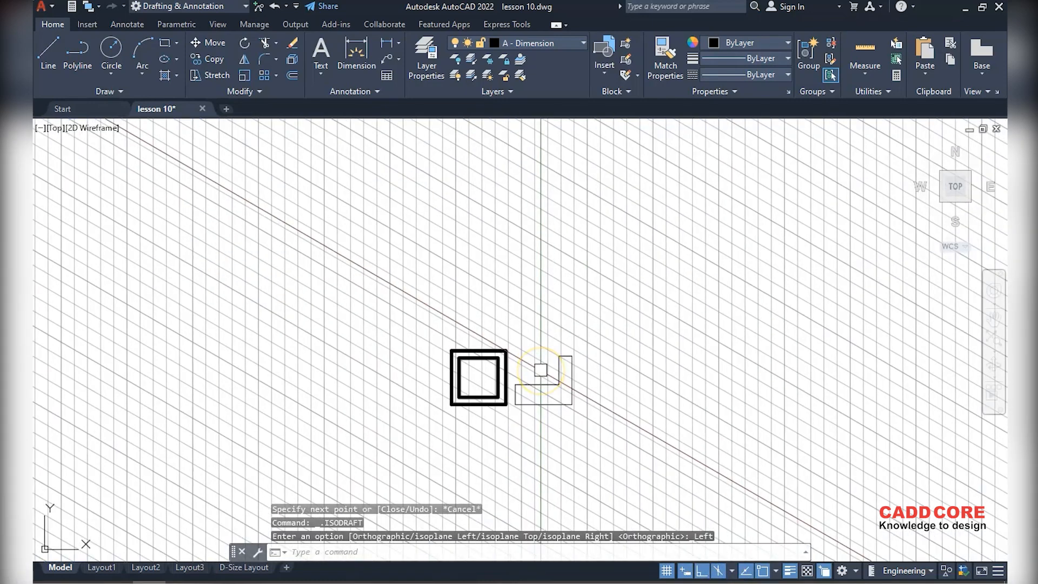
scroll(519, 369, up, 3)
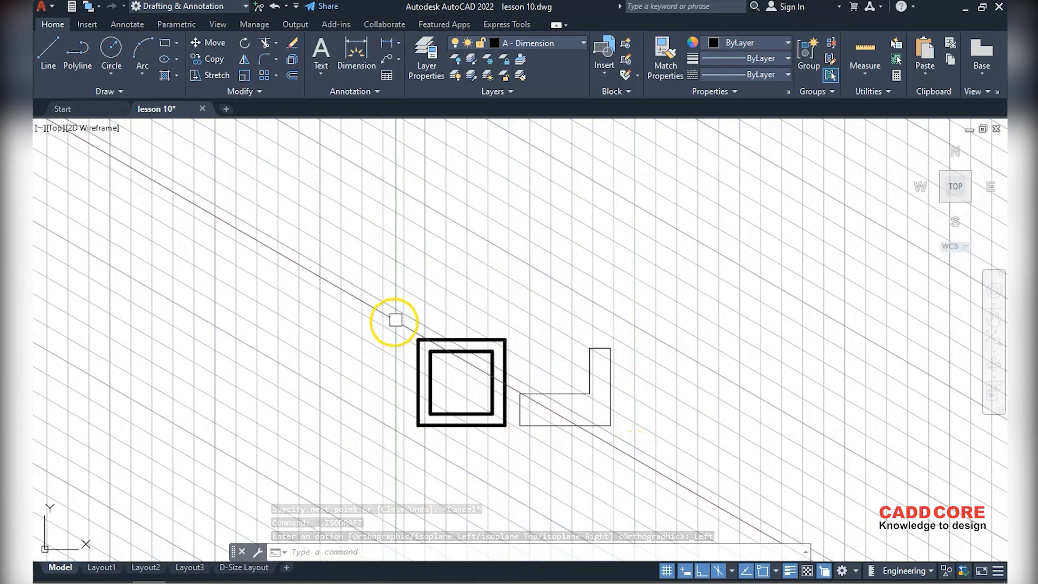
click(719, 571)
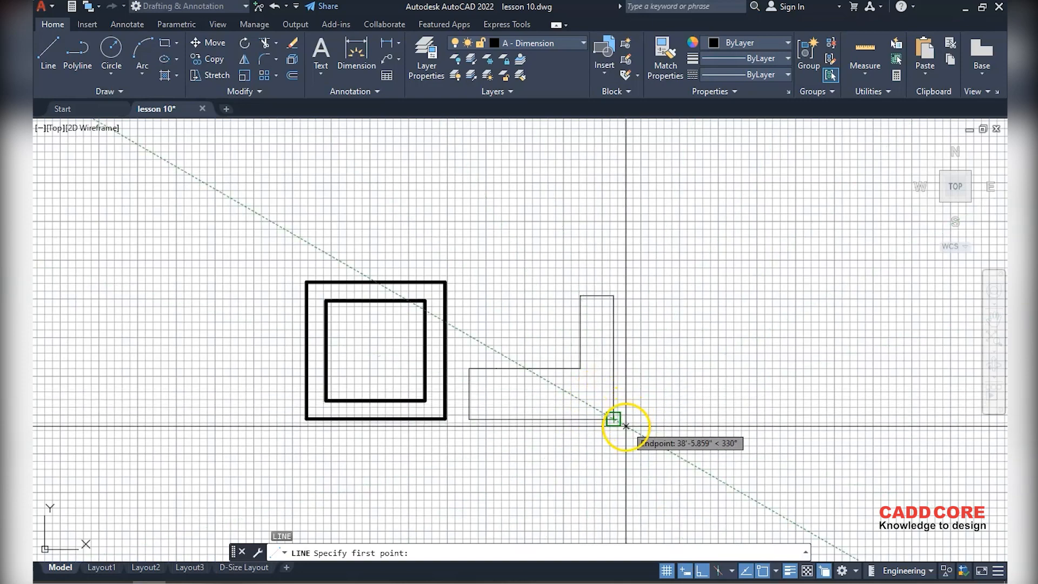
Restart the Line command and turn on object snap tracking to find points from the L-shape's corners
key(Escape)
text(l)
key(Return)
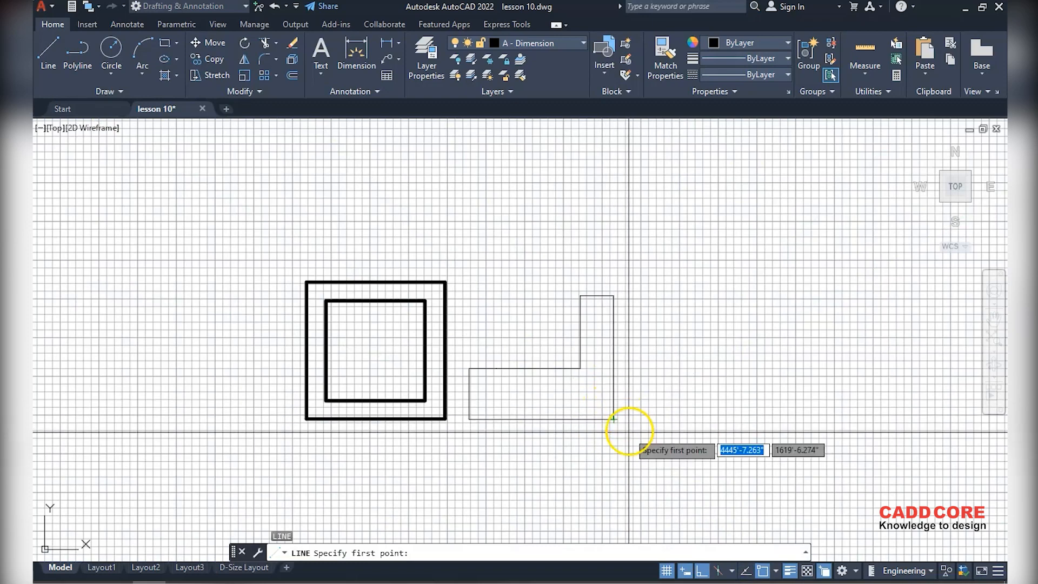
click(745, 573)
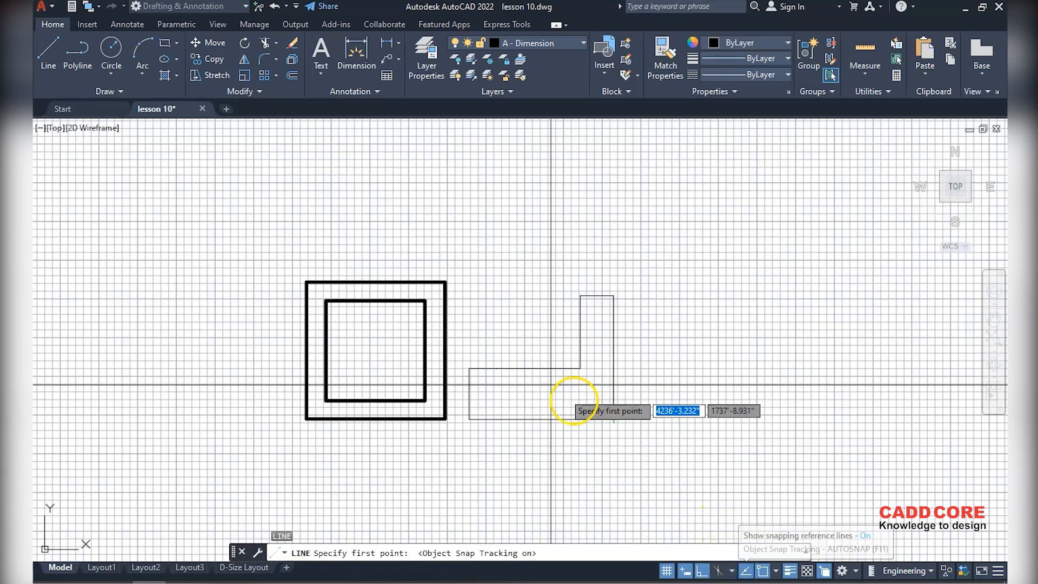
scroll(553, 401, up, 2)
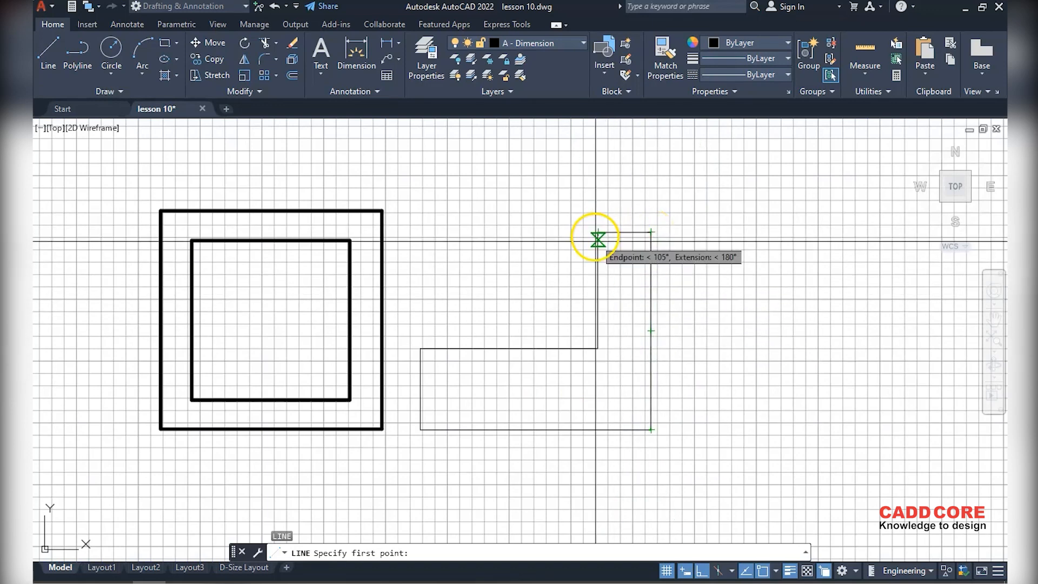
Switch 2D object snap off during the Line command, cancel the line, and switch object snap back on
click(769, 571)
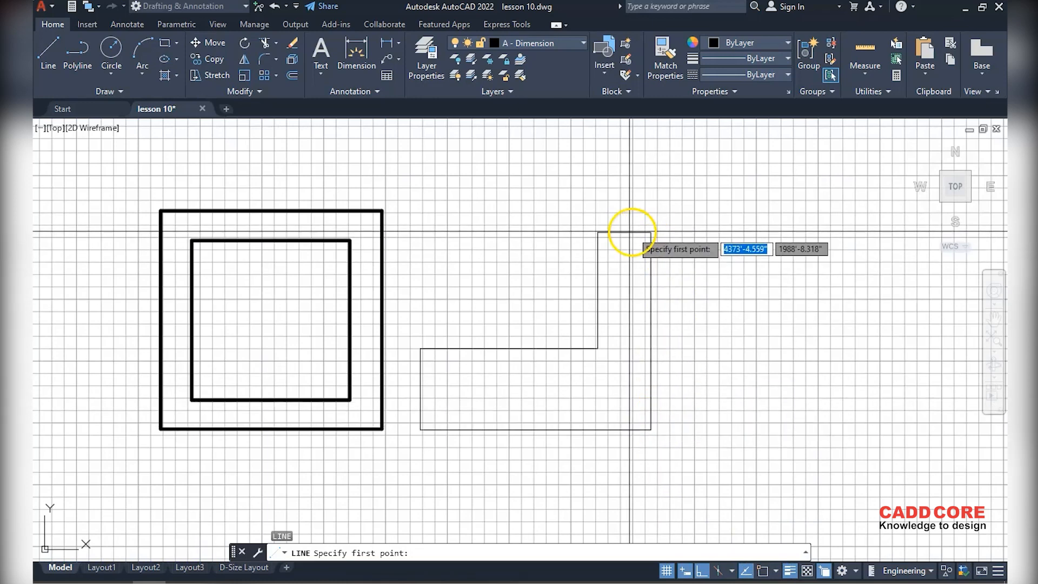
key(Escape)
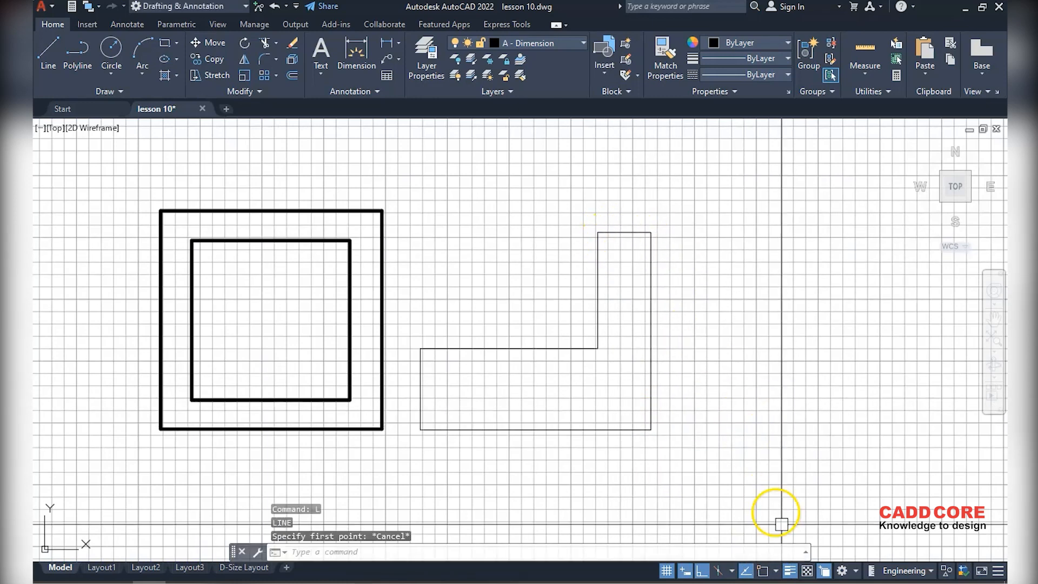
click(771, 573)
Toggle lineweight display off and on again to compare the nested squares' line thickness
click(790, 572)
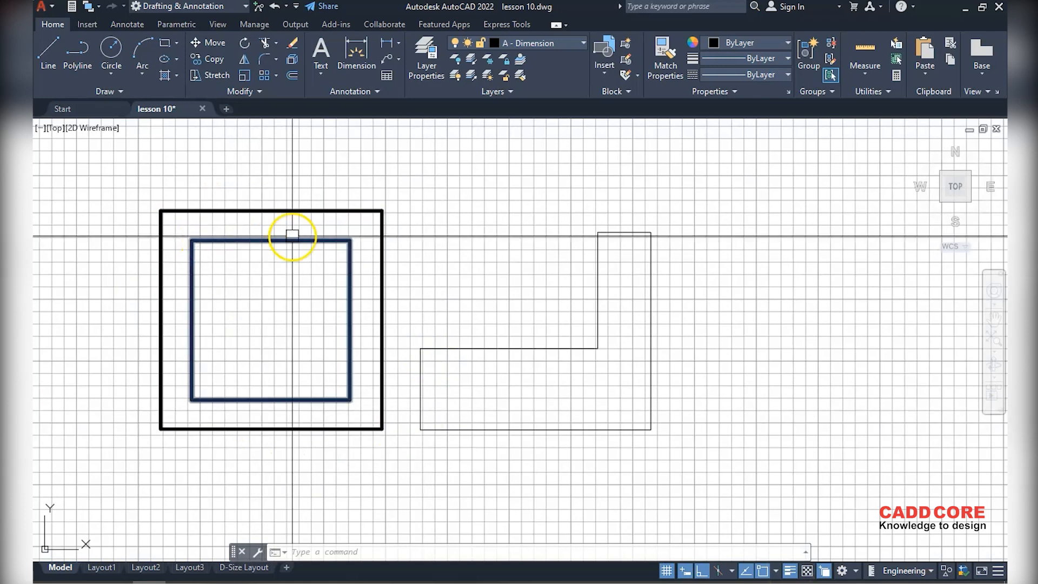
click(790, 572)
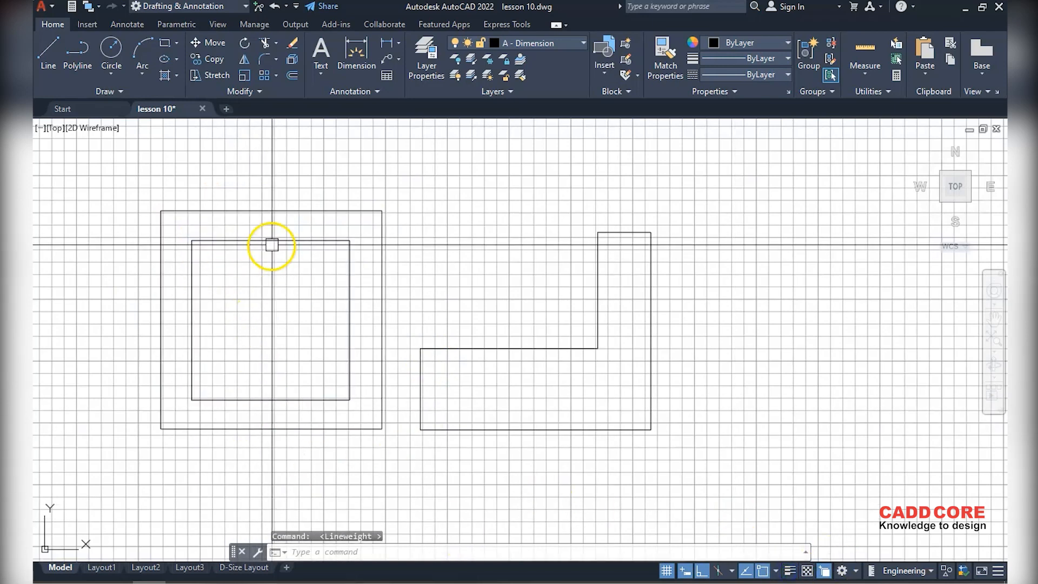
click(790, 571)
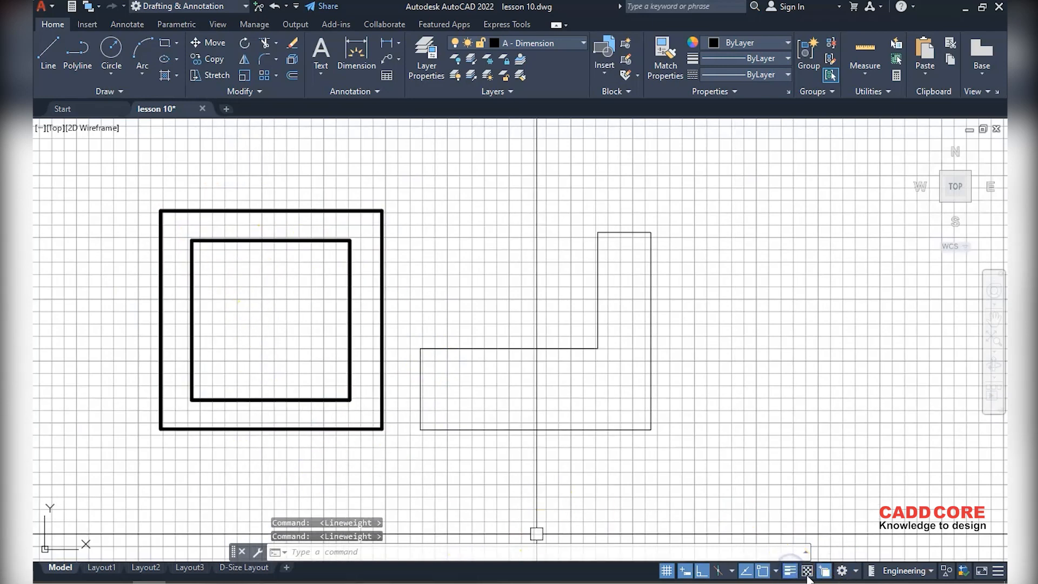
Draw a single horizontal line in the empty area to the right of the L-shaped outline
click(828, 574)
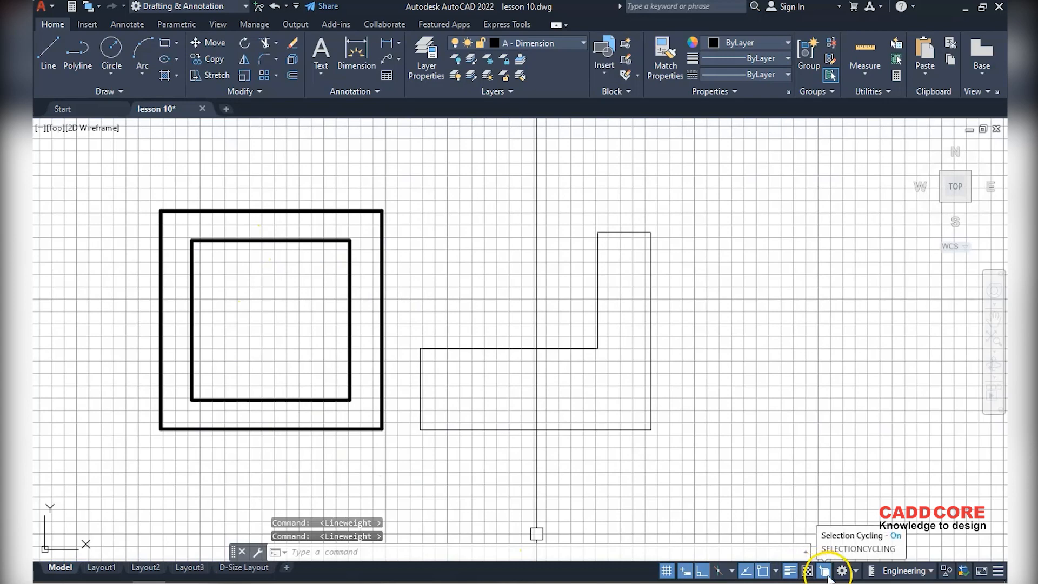
middle_drag(700, 485, 579, 433)
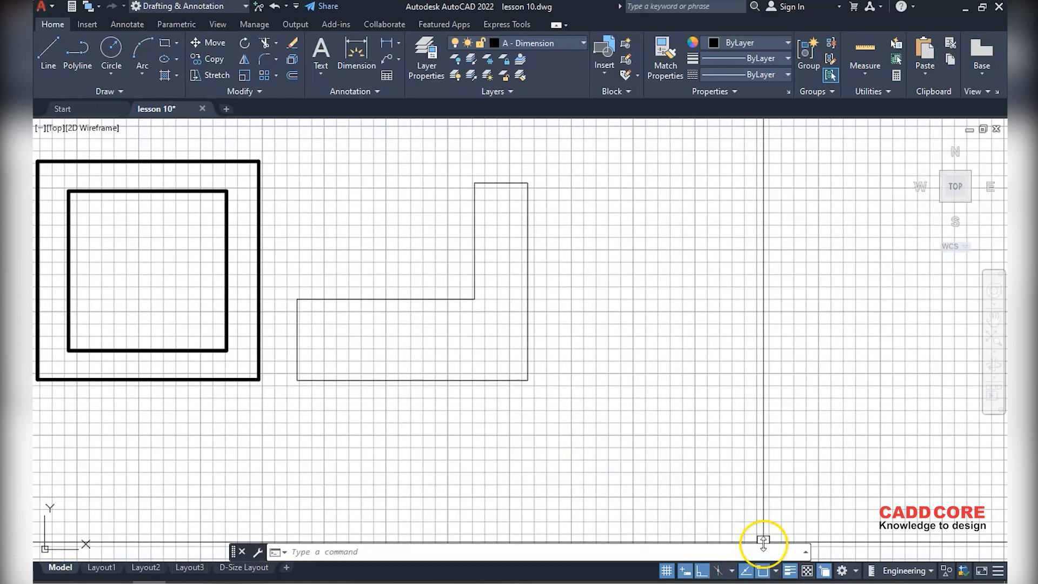
key(l)
key(Return)
click(608, 398)
click(729, 399)
key(Escape)
middle_drag(676, 416, 665, 432)
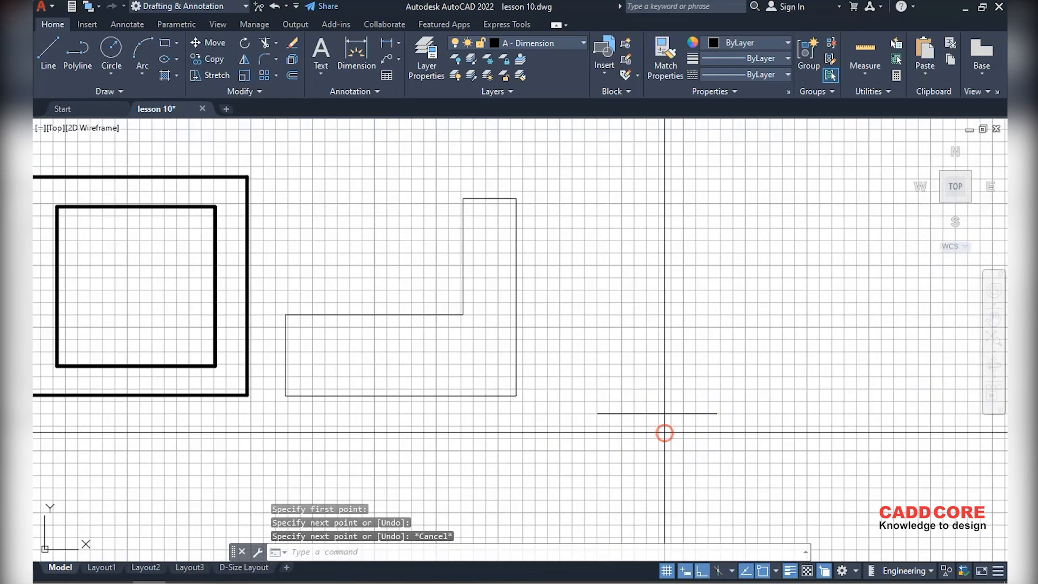
Draw a second line exactly over the horizontal line beside the L-shape, from one endpoint to the other, and end the command
key(l)
key(Return)
click(596, 413)
click(717, 413)
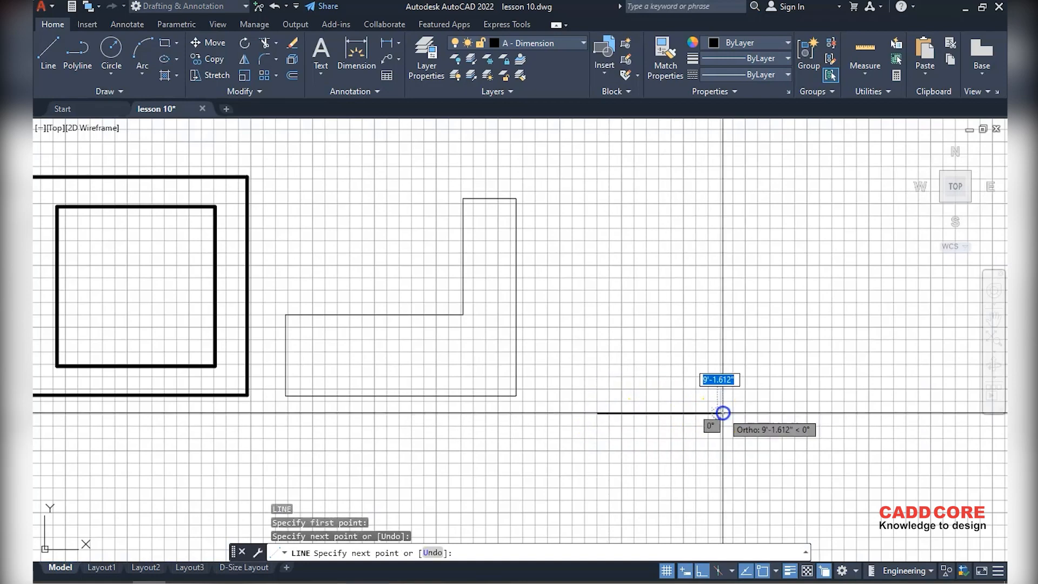
key(Escape)
Select the overlapping lines with selection cycling on to list the stacked objects, and dismiss the list without choosing one
scroll(654, 432, up, 4)
middle_drag(660, 439, 658, 429)
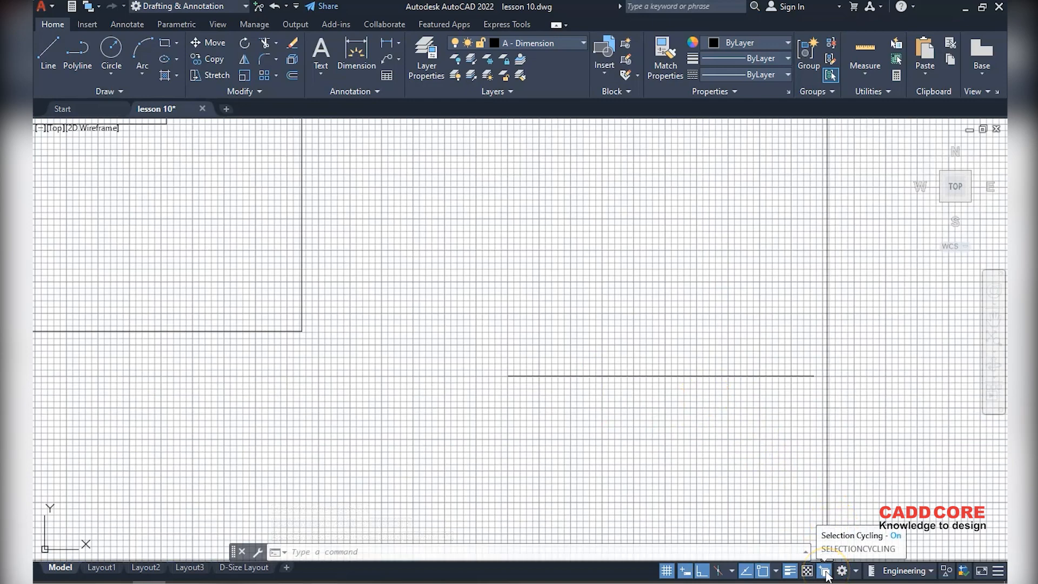
click(639, 376)
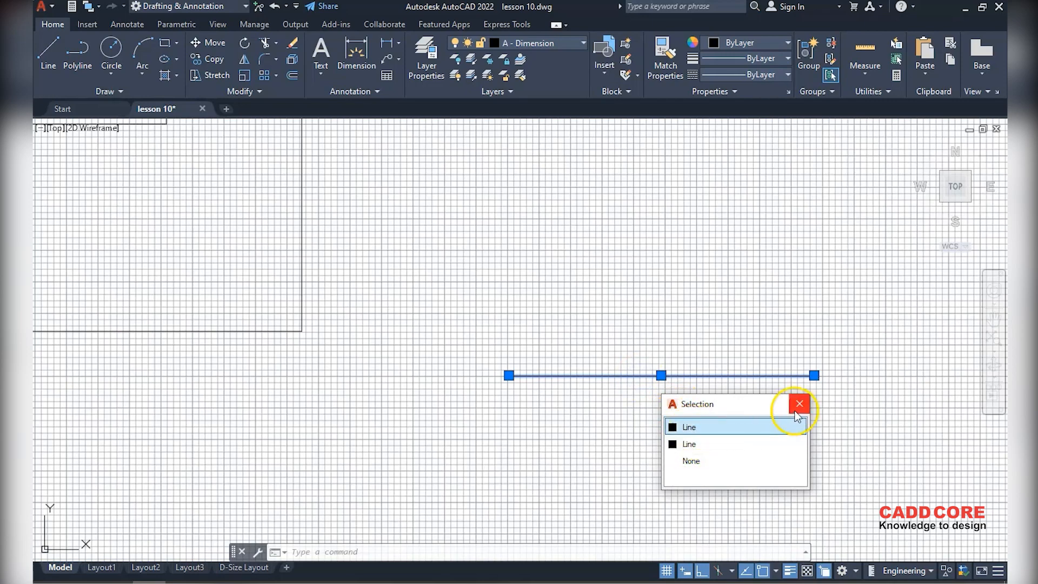
click(799, 404)
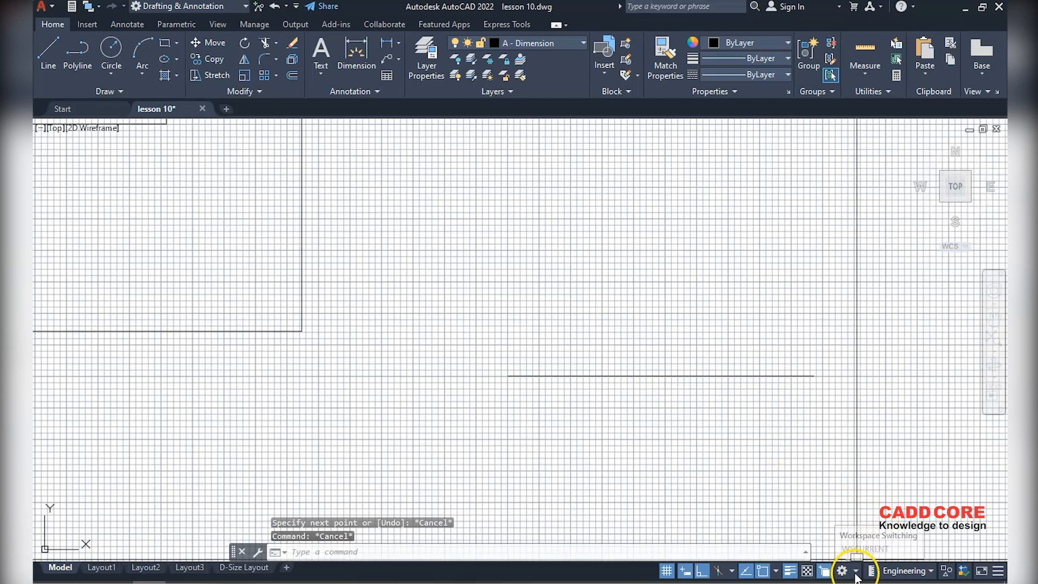
Look through the available workspaces and the drawing unit formats, closing each list without changing the current choice
click(855, 572)
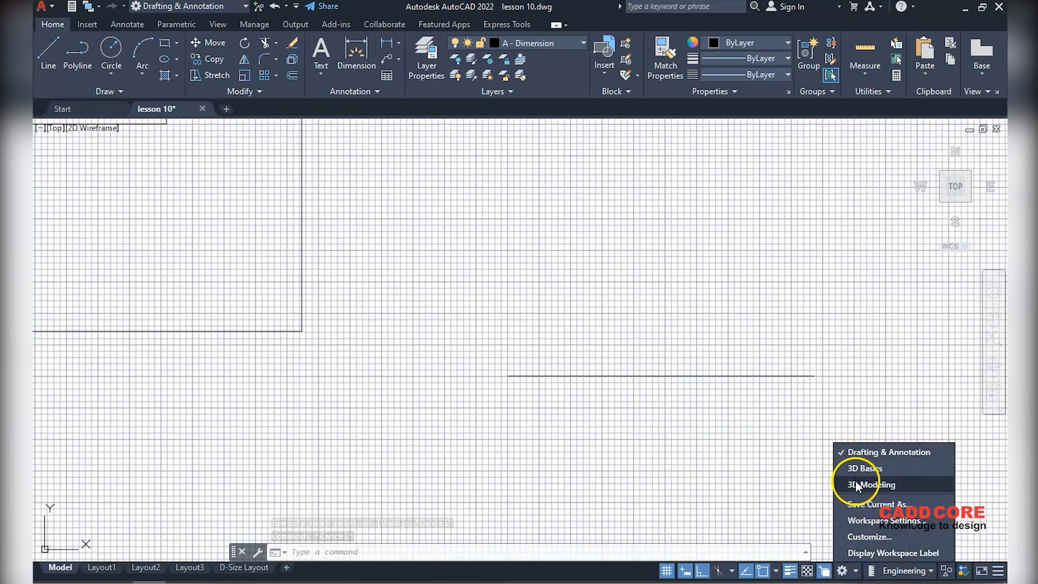
click(771, 464)
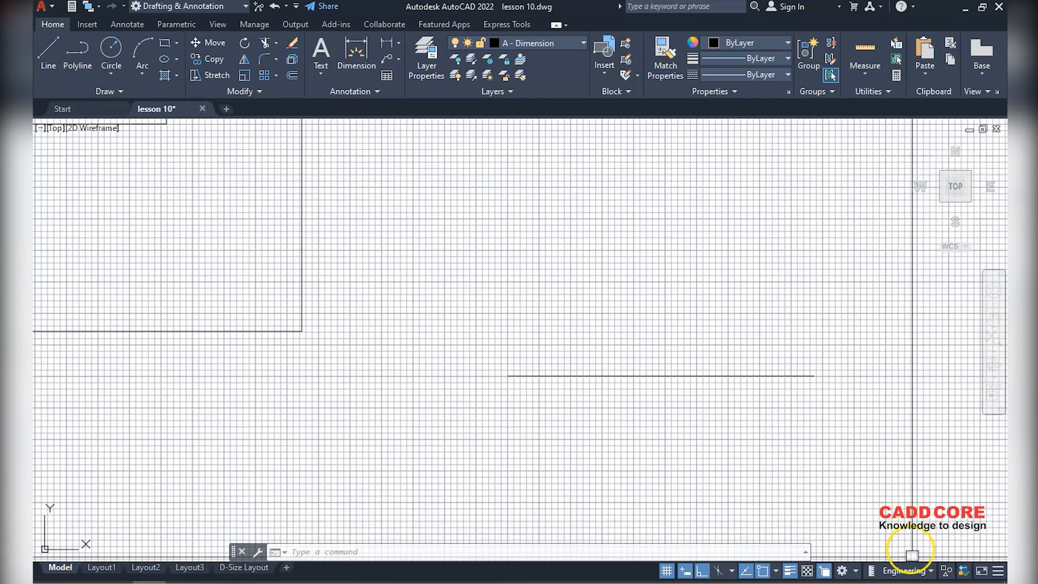
click(930, 571)
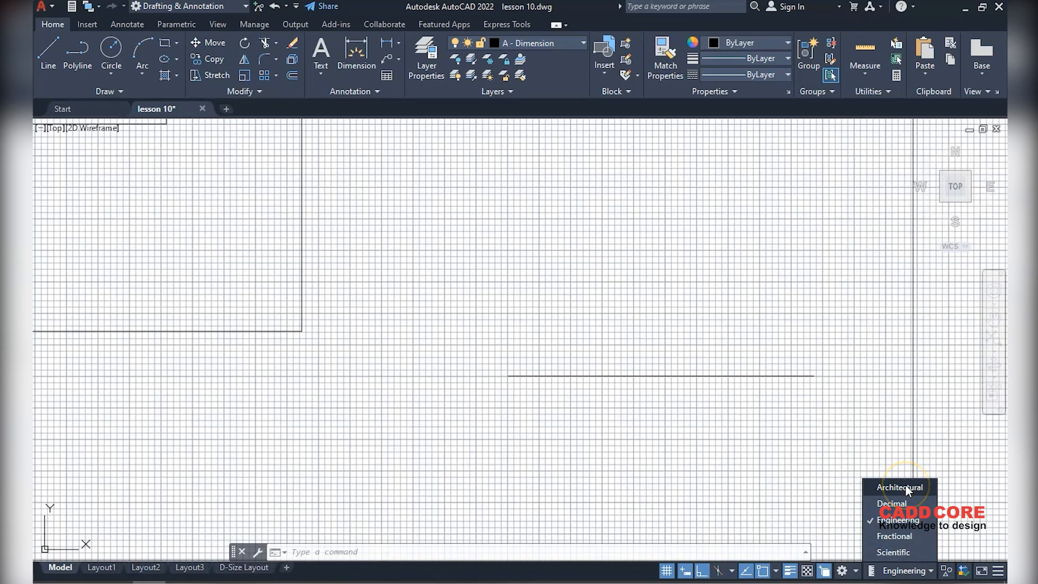
click(885, 461)
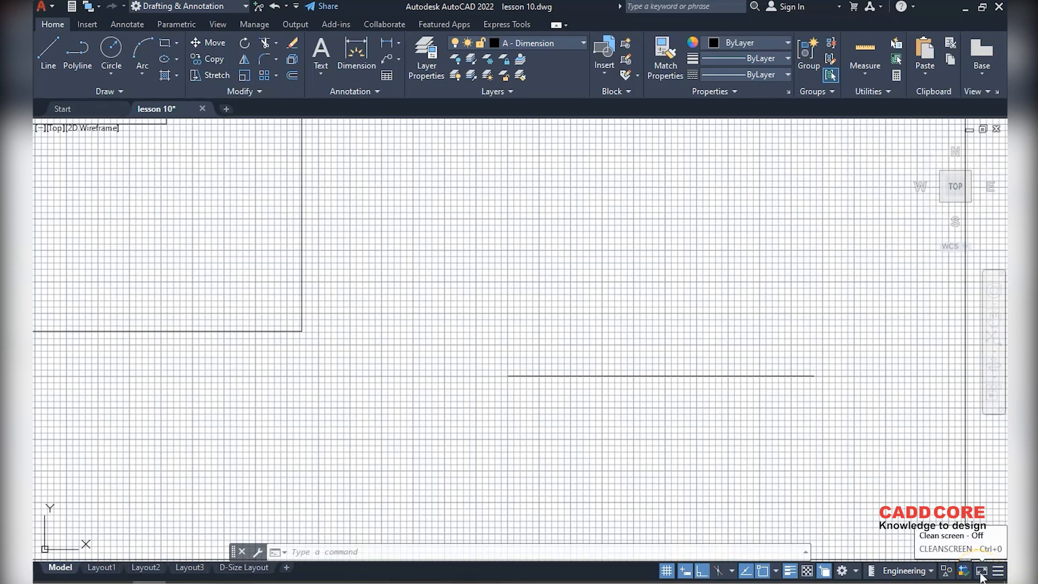
Turn on Clean Screen to enlarge the drawing area
click(982, 571)
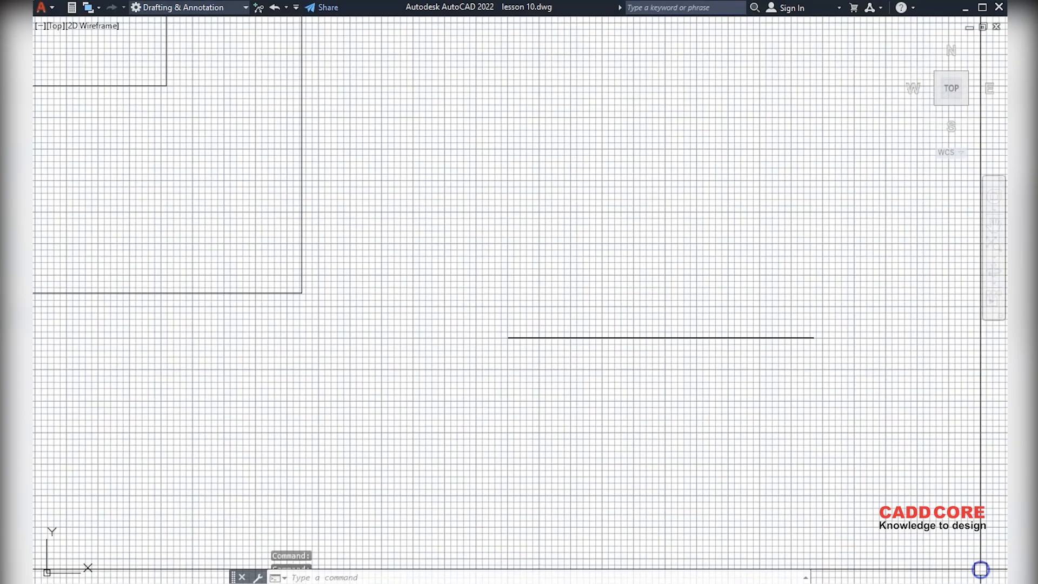